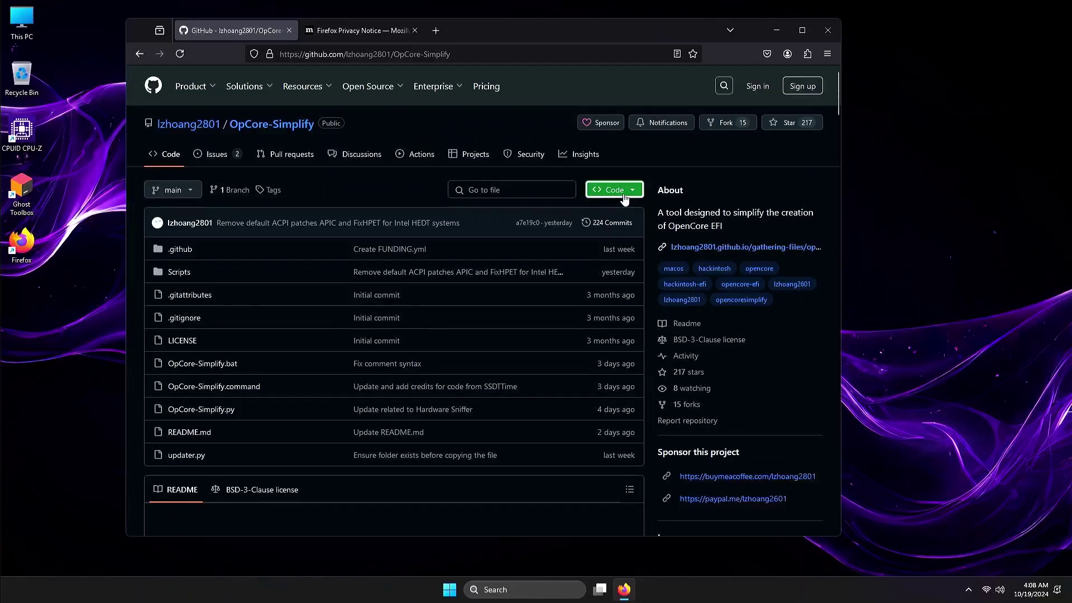
Download the OpCore-Simplify repository from GitHub as a ZIP archive via the Code menu.
{"action": "left_click", "coordinate": [624, 190]}
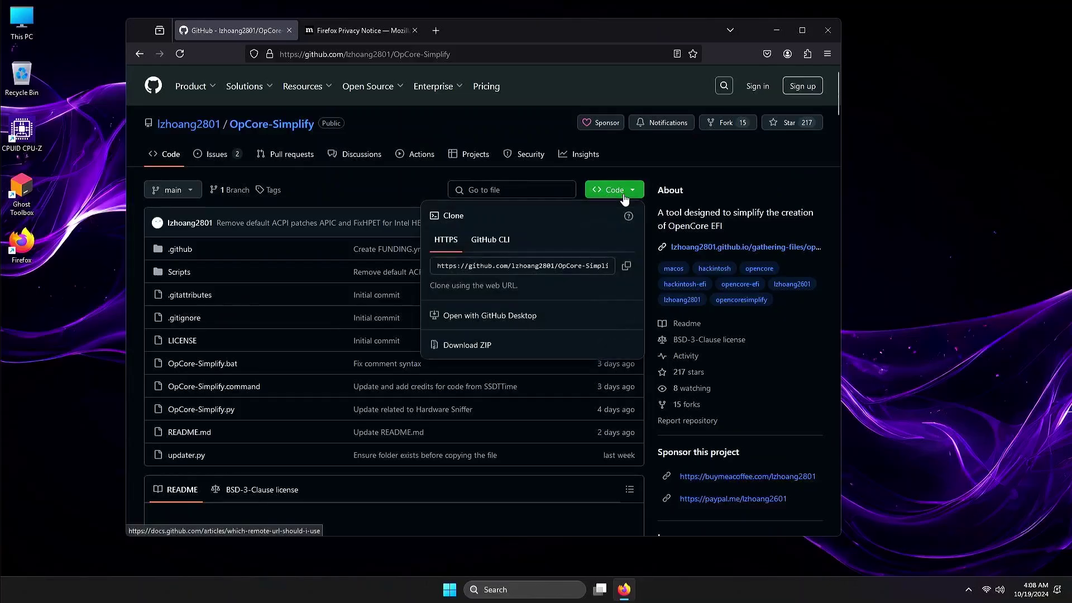
{"action": "left_click", "coordinate": [484, 352]}
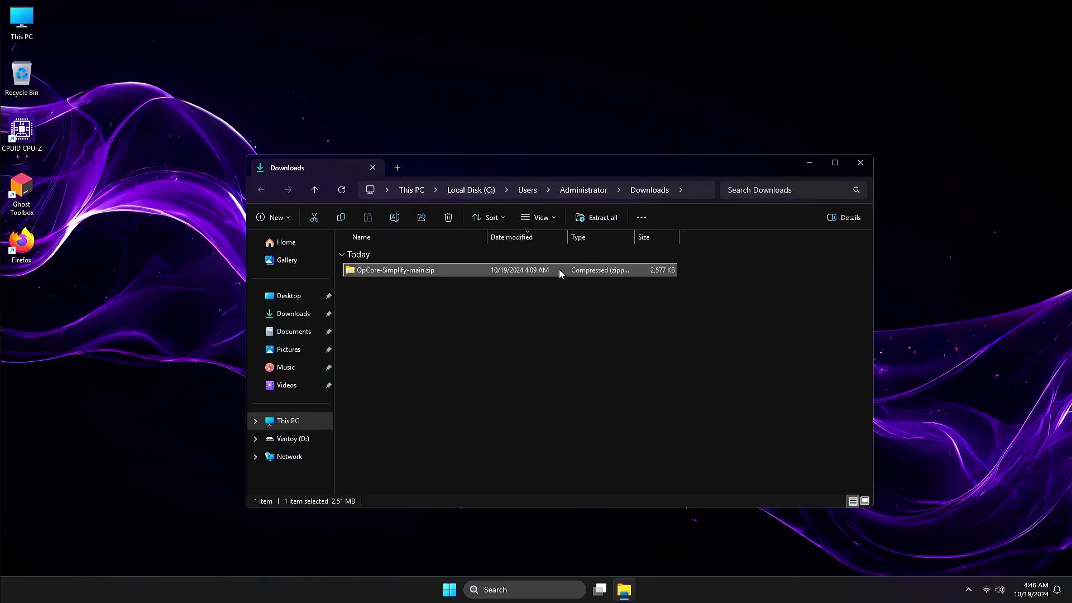
Extract OpCore-Simplify-main.zip into Downloads\OpCore-Simplify-main and run OpCore-Simplify.bat from it.
{"action": "right_click", "coordinate": [558, 270]}
{"action": "left_click", "coordinate": [621, 407]}
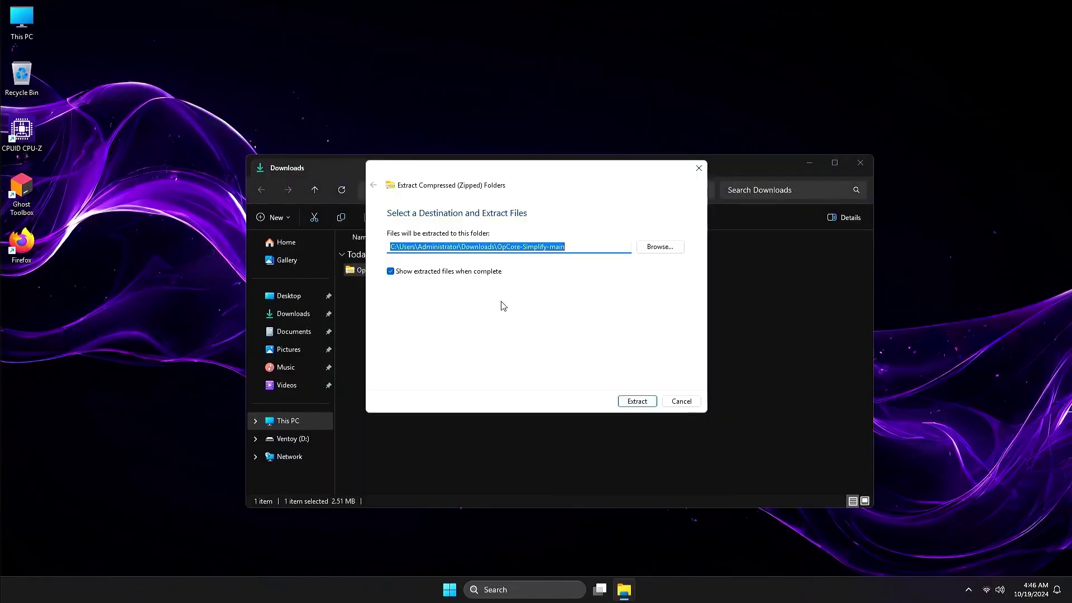
{"action": "left_click", "coordinate": [625, 401]}
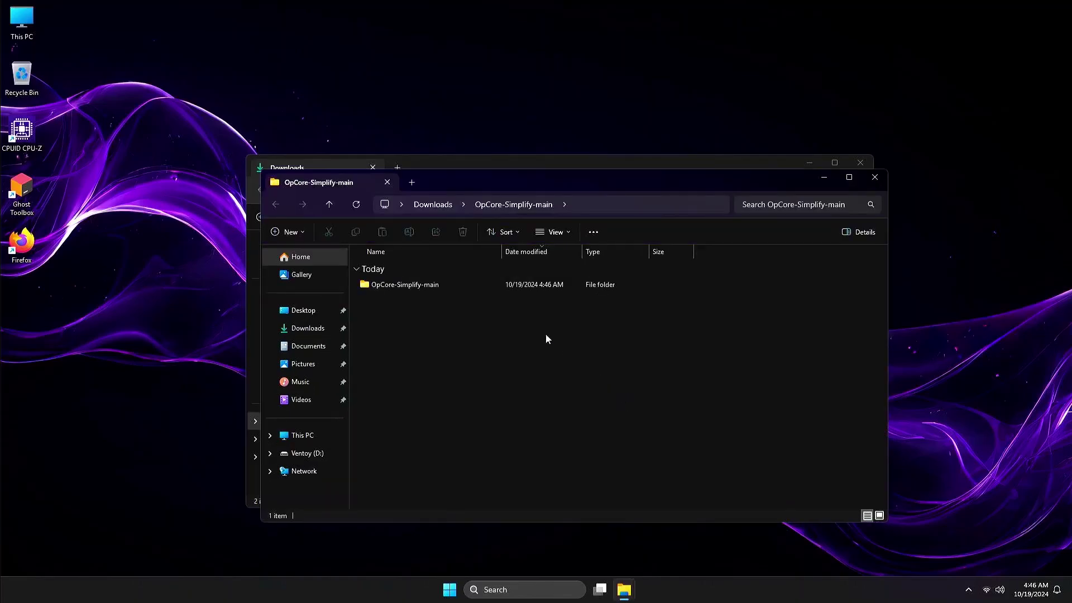
{"action": "double_click", "coordinate": [452, 284]}
{"action": "double_click", "coordinate": [430, 331]}
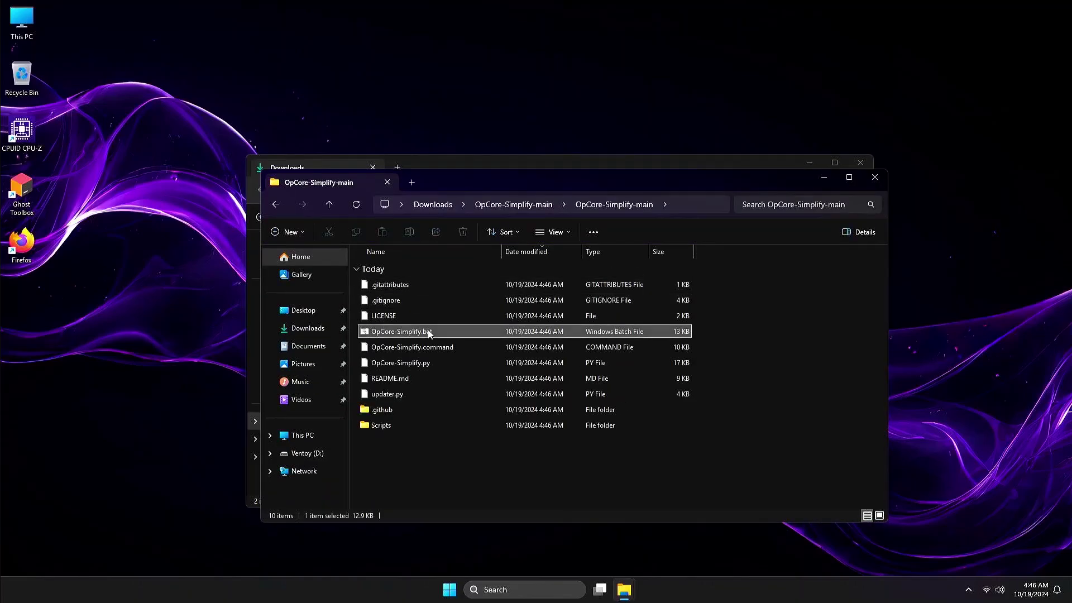
Close both File Explorer windows and return to the command prompt window.
{"action": "left_click", "coordinate": [572, 306]}
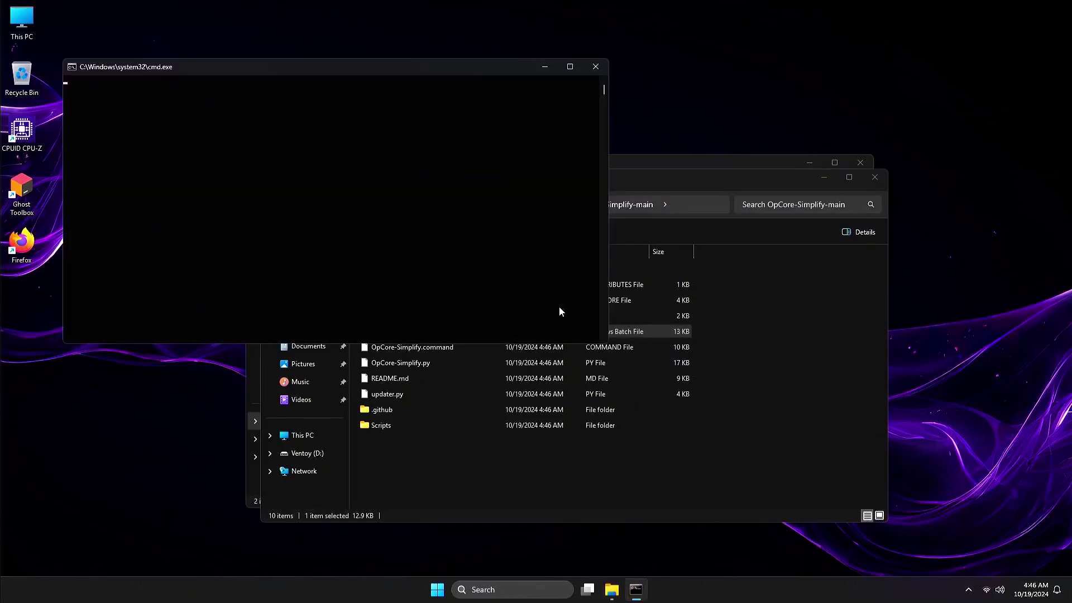
{"action": "left_click", "coordinate": [876, 178]}
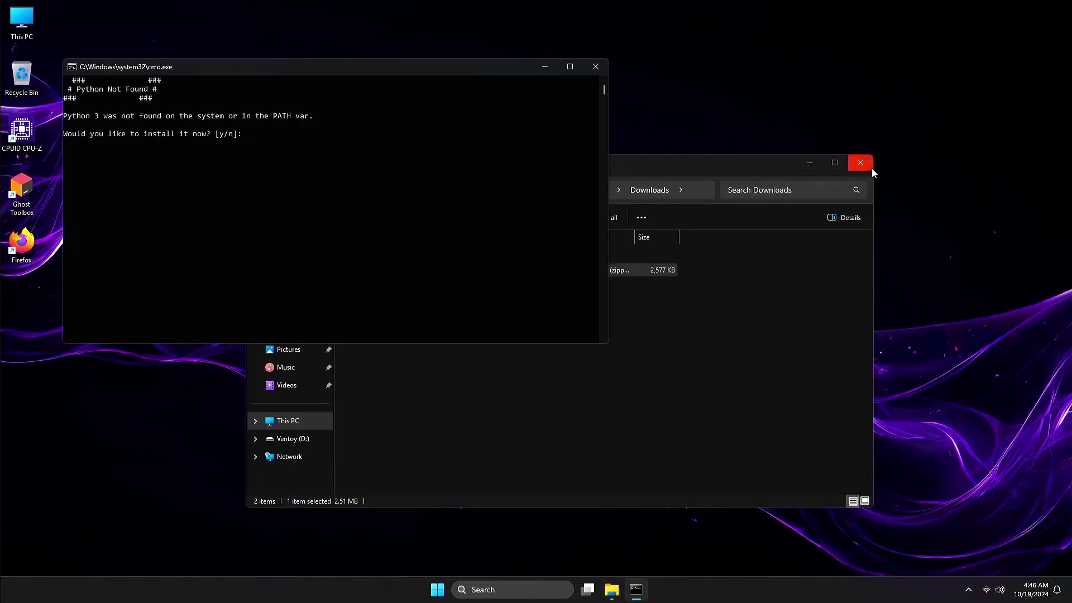
{"action": "left_click", "coordinate": [861, 163]}
{"action": "left_click", "coordinate": [508, 152]}
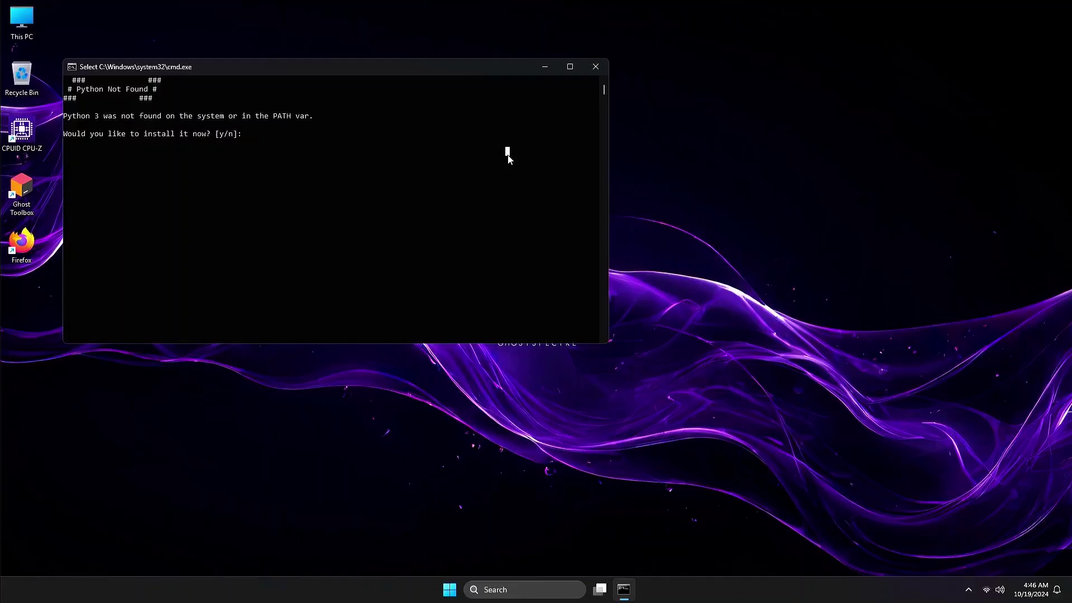
Answer 'y' to install the missing Python, then continue past the self-update restart notice.
{"action": "type", "text": "y"}
{"action": "key", "text": "Return"}
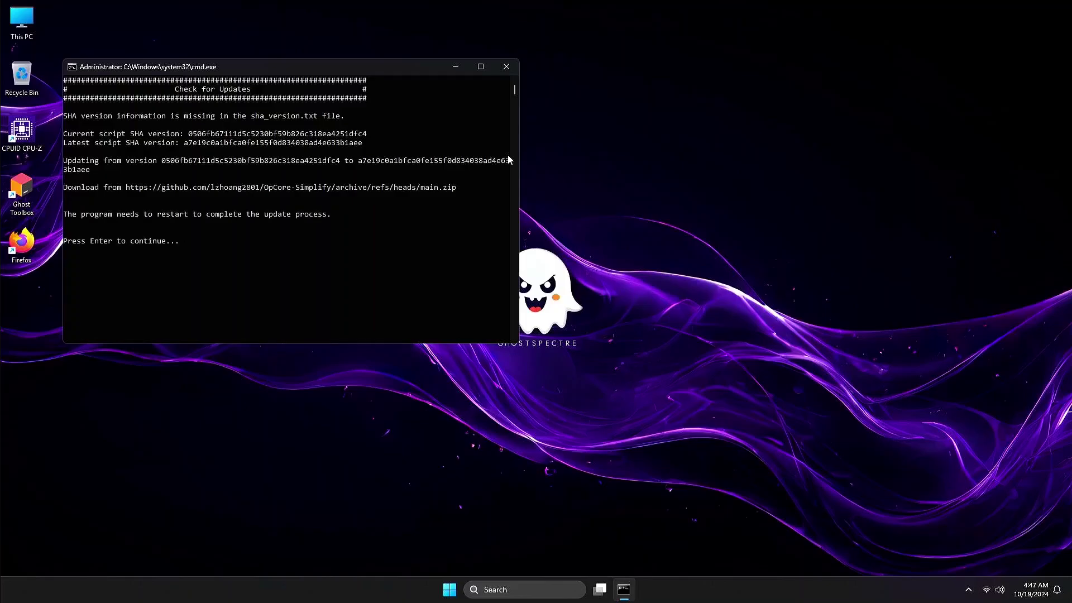
{"action": "key", "text": "Return"}
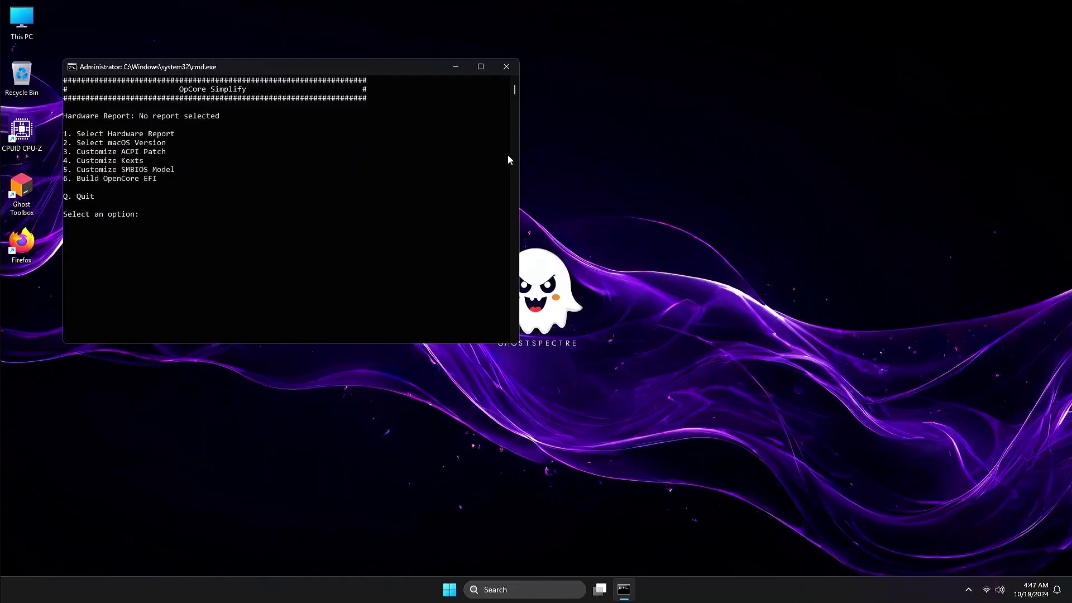
Choose option 1, Select Hardware Report, then option E to export this computer's report.
{"action": "type", "text": "1"}
{"action": "key", "text": "Return"}
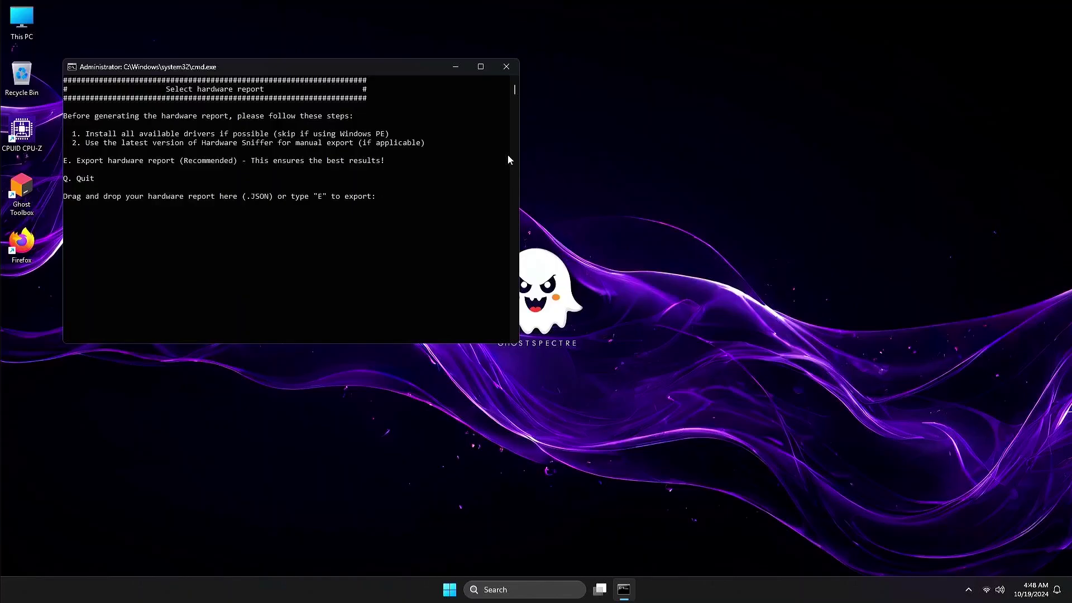
{"action": "type", "text": "E"}
{"action": "key", "text": "Return"}
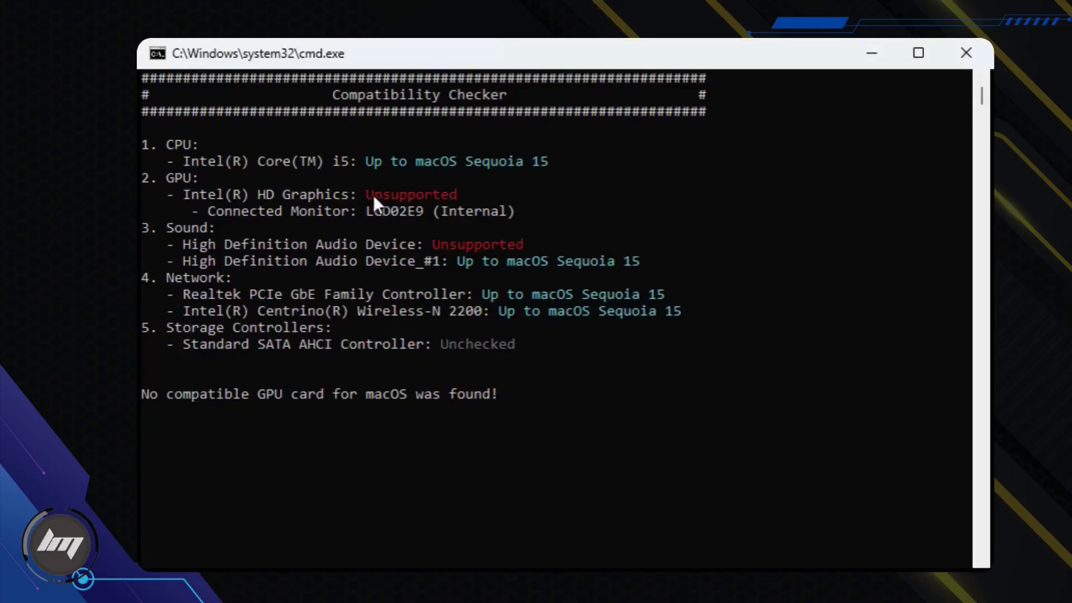
{"action": "left_click_drag", "start_coordinate": [366, 196], "coordinate": [456, 196]}
{"action": "left_click_drag", "start_coordinate": [427, 244], "coordinate": [514, 250]}
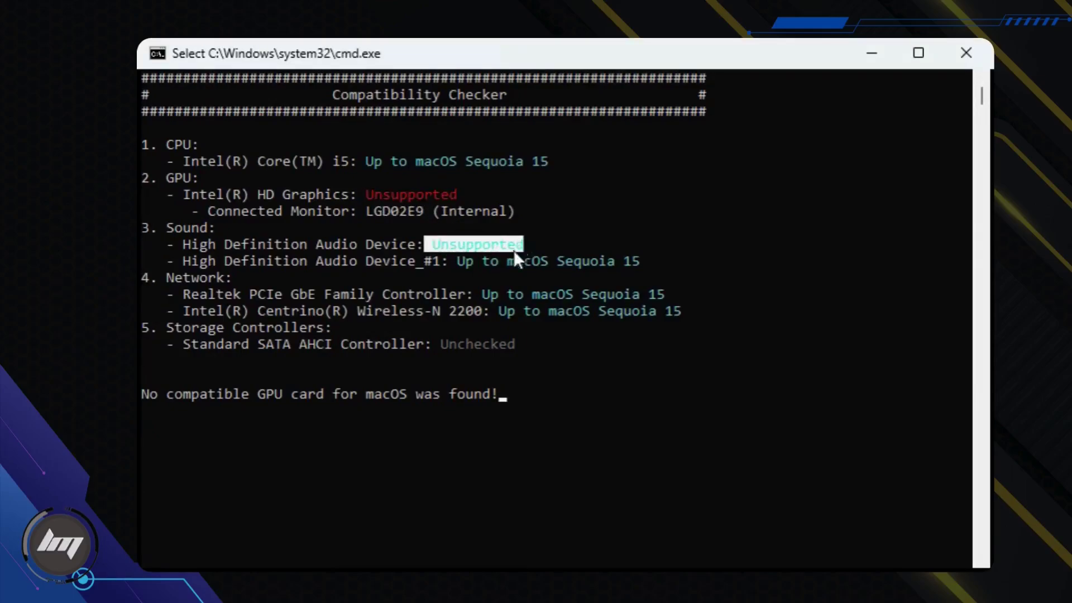
{"action": "left_click", "coordinate": [520, 377]}
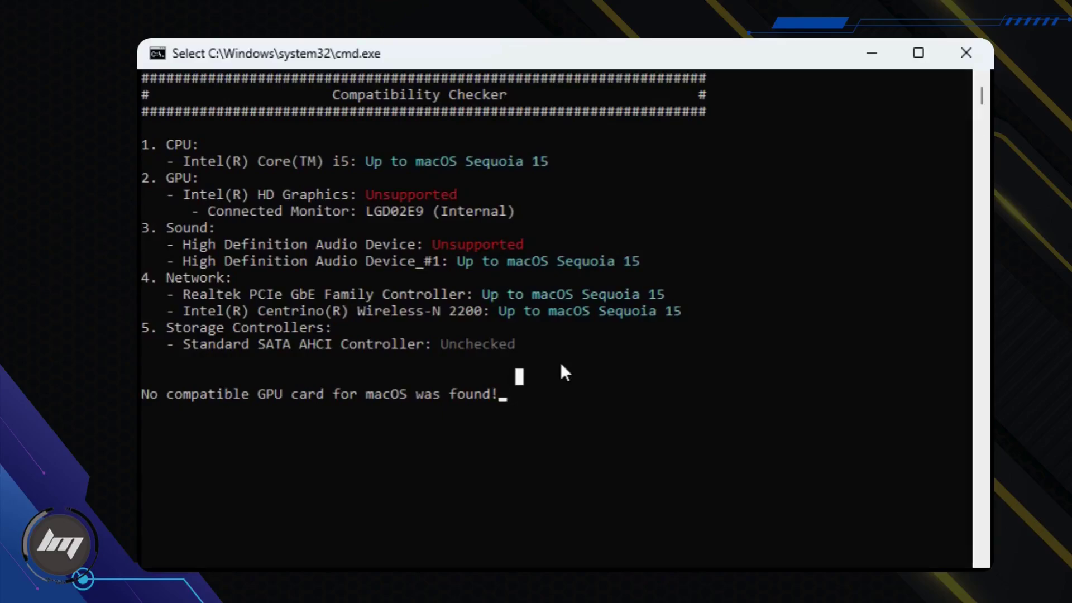
{"action": "key", "text": "Return"}
{"action": "key", "text": "Return"}
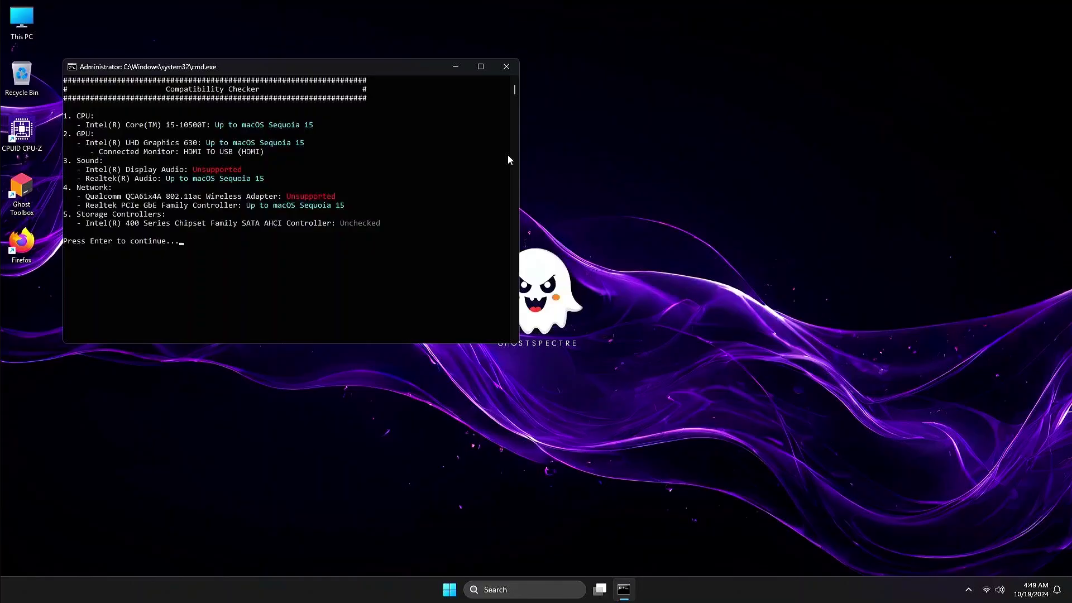
Leave the compatibility results and choose 24 under option 2 to target macOS Sequoia 15 (24.99.99).
{"action": "key", "text": "Return"}
{"action": "type", "text": "2"}
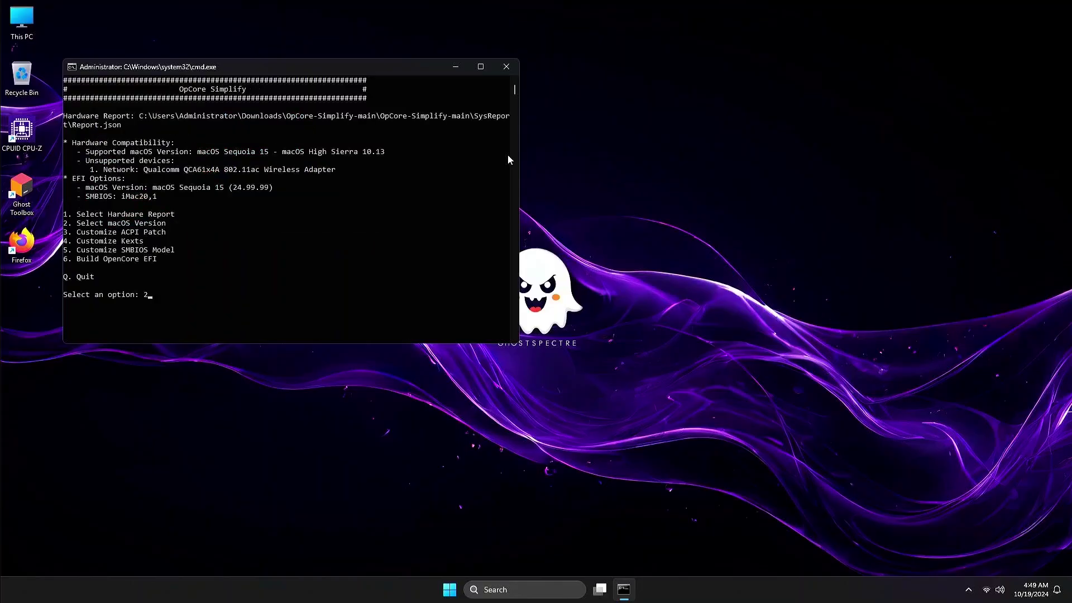
{"action": "key", "text": "Return"}
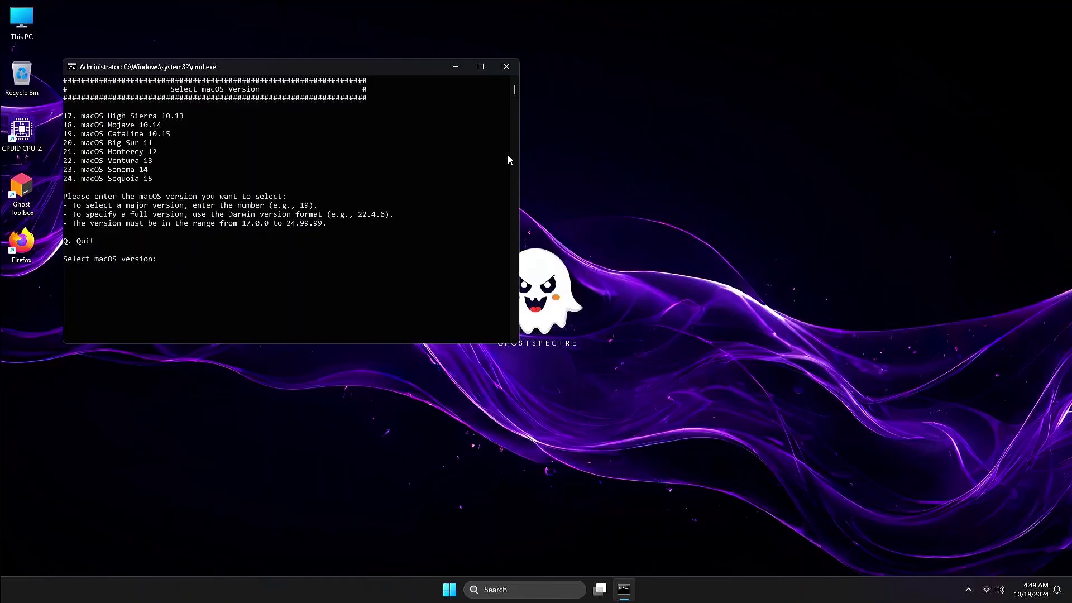
{"action": "type", "text": "24"}
{"action": "key", "text": "Return"}
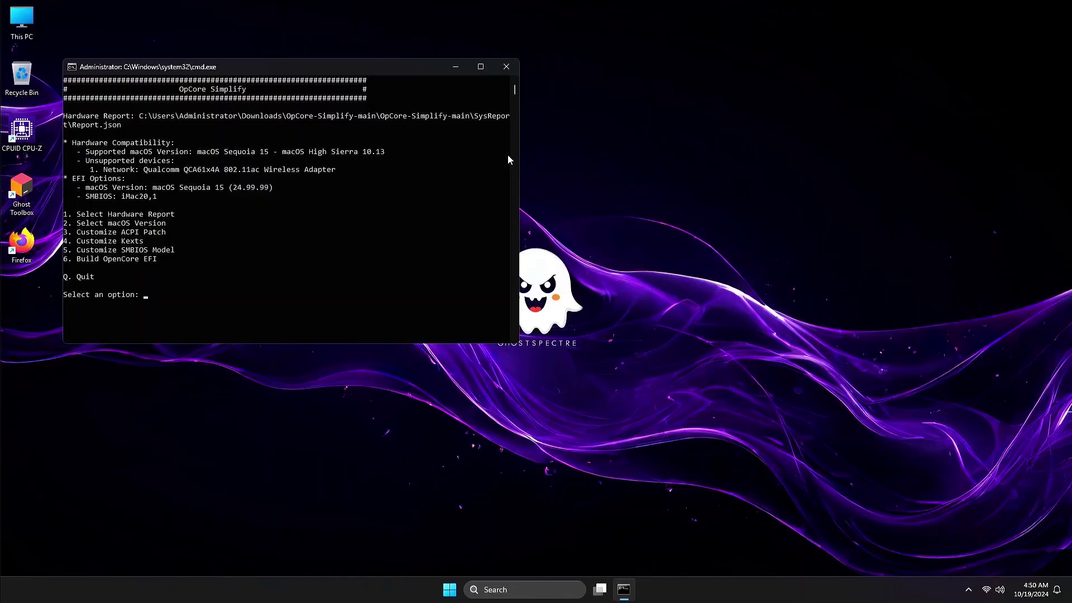
{"action": "type", "text": "4"}
{"action": "key", "text": "Return"}
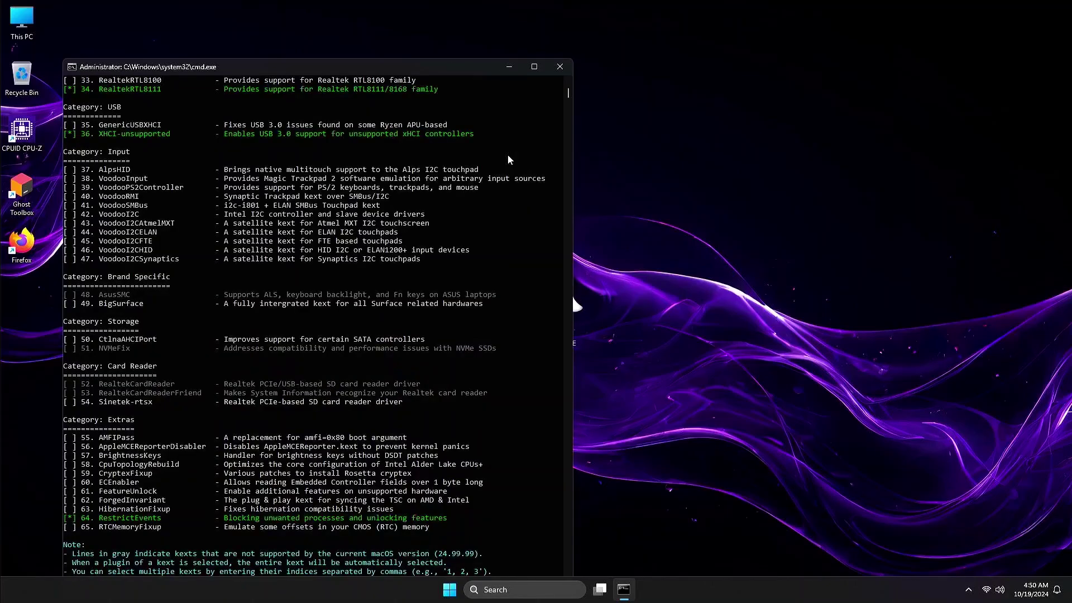
{"action": "scroll", "coordinate": [508, 162], "scroll_direction": "up", "scroll_amount": 19}
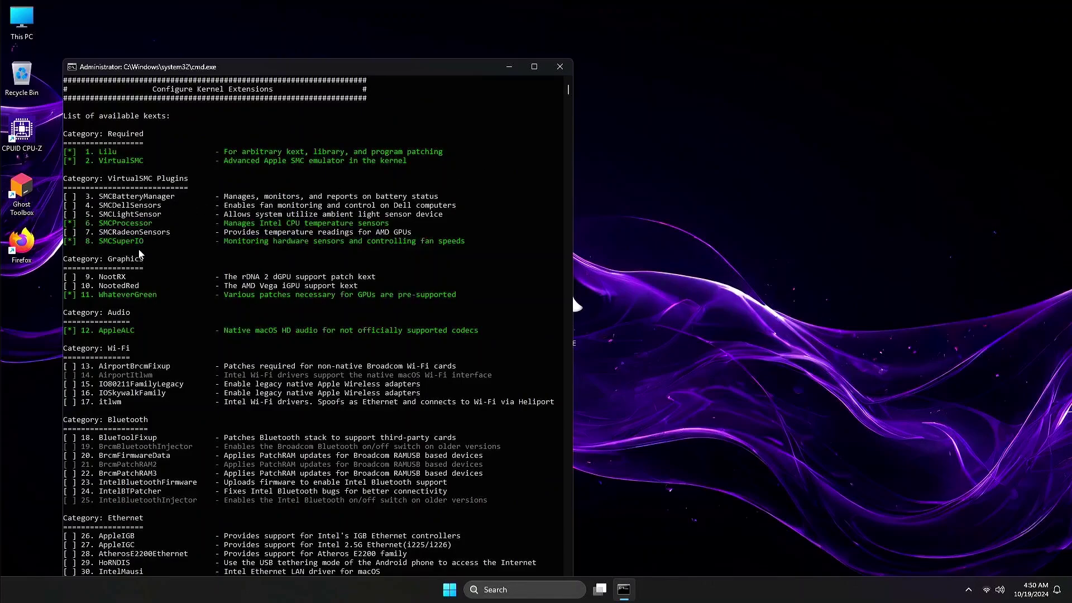
{"action": "scroll", "coordinate": [135, 304], "scroll_direction": "down", "scroll_amount": 2}
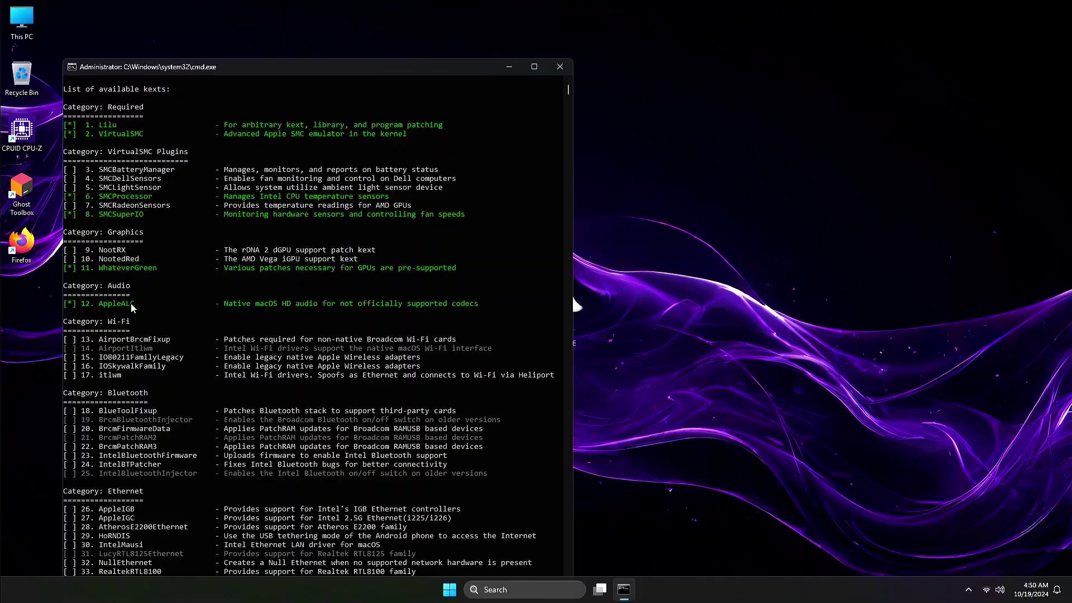
{"action": "scroll", "coordinate": [147, 324], "scroll_direction": "down", "scroll_amount": 2}
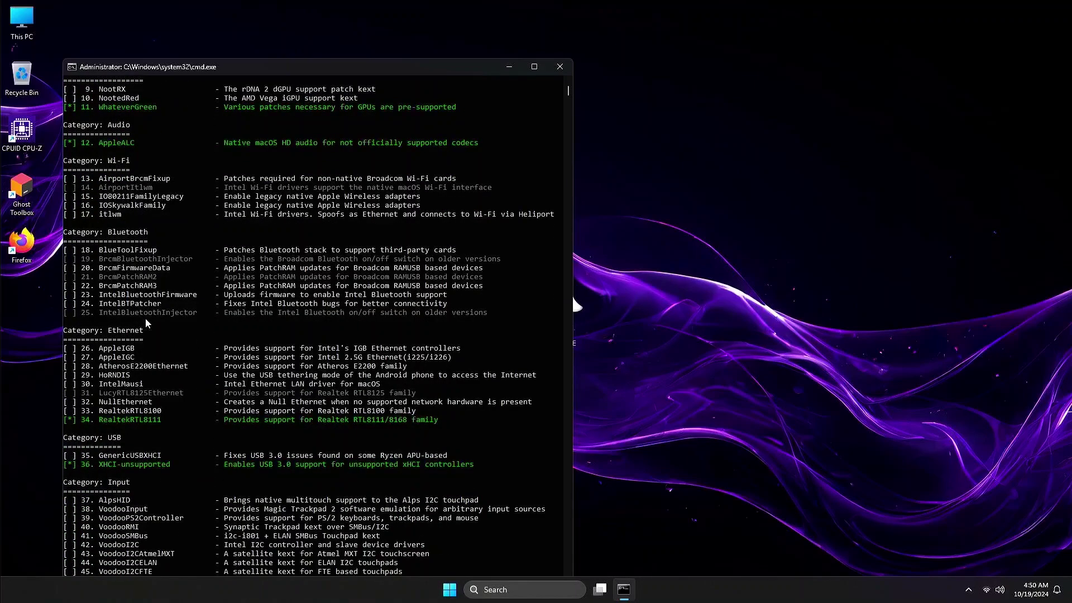
{"action": "scroll", "coordinate": [146, 323], "scroll_direction": "down", "scroll_amount": 3}
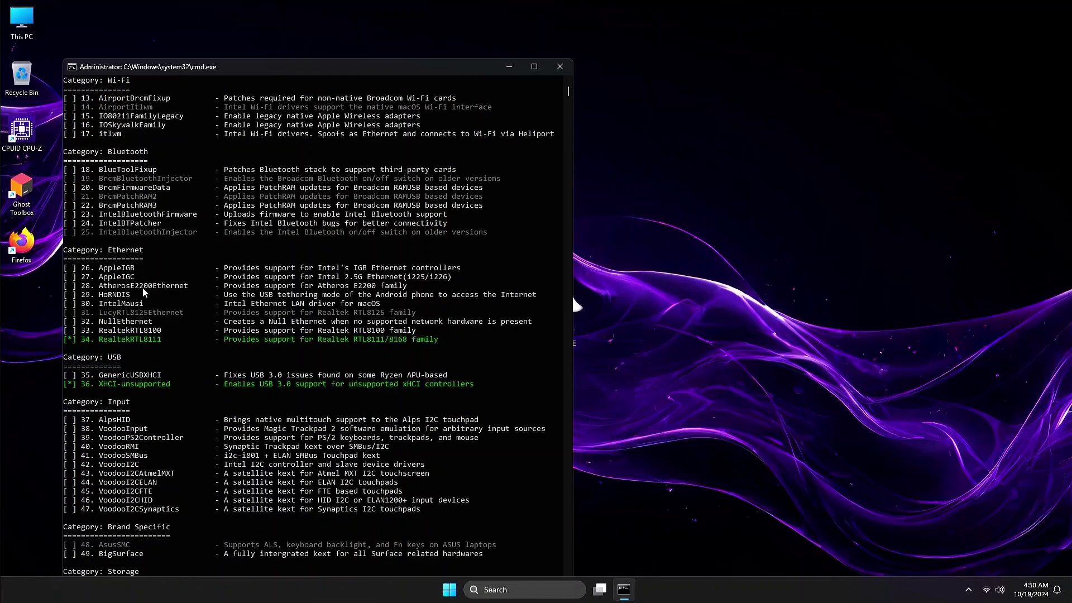
{"action": "scroll", "coordinate": [144, 292], "scroll_direction": "down", "scroll_amount": 3}
{"action": "scroll", "coordinate": [138, 316], "scroll_direction": "down", "scroll_amount": 3}
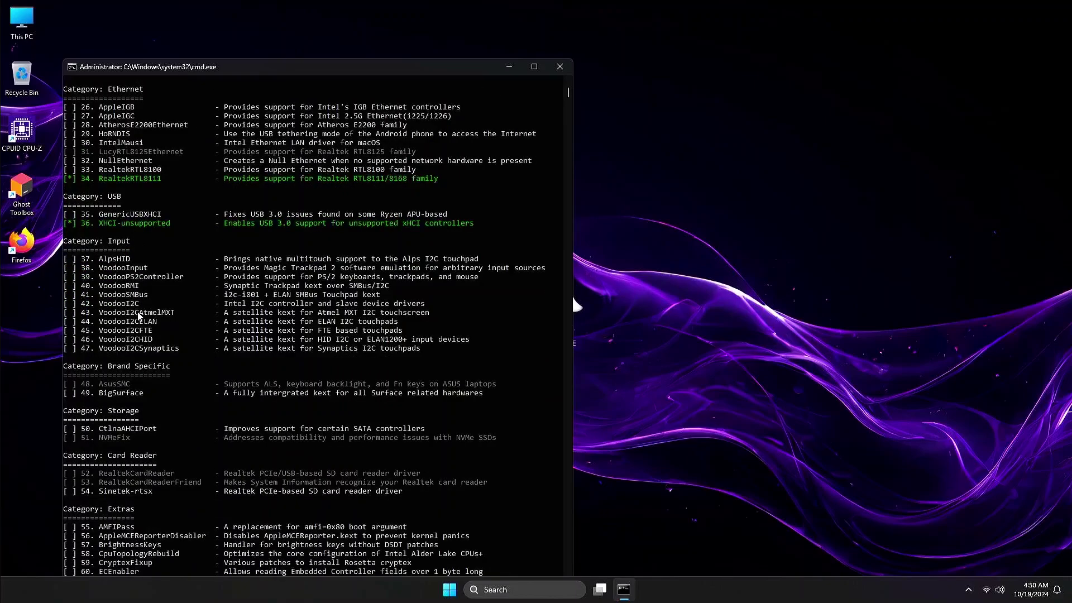
{"action": "scroll", "coordinate": [138, 317], "scroll_direction": "down", "scroll_amount": 5}
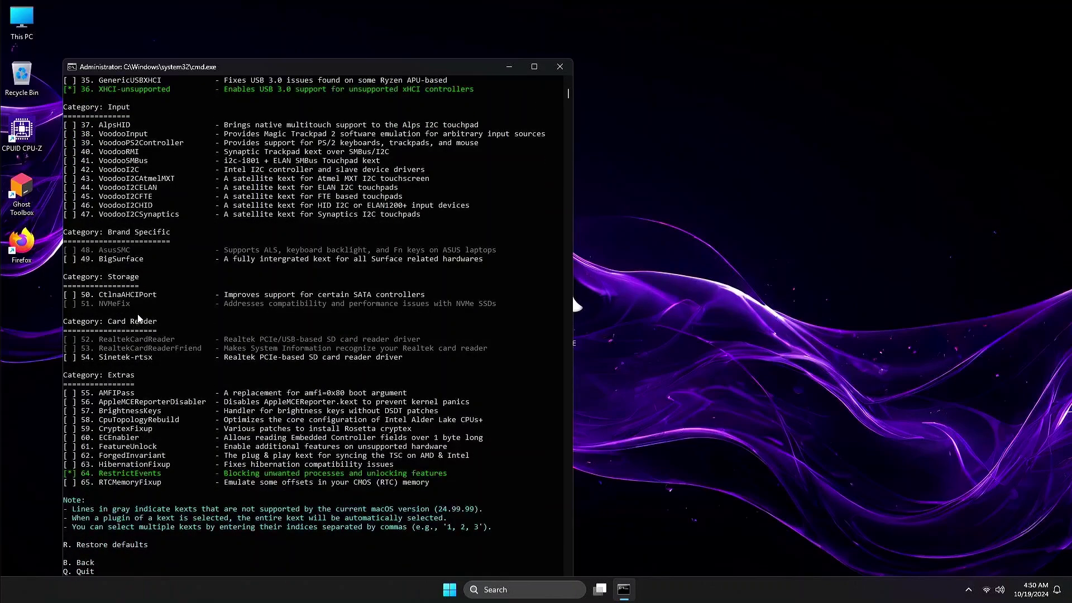
{"action": "scroll", "coordinate": [140, 321], "scroll_direction": "down", "scroll_amount": 2}
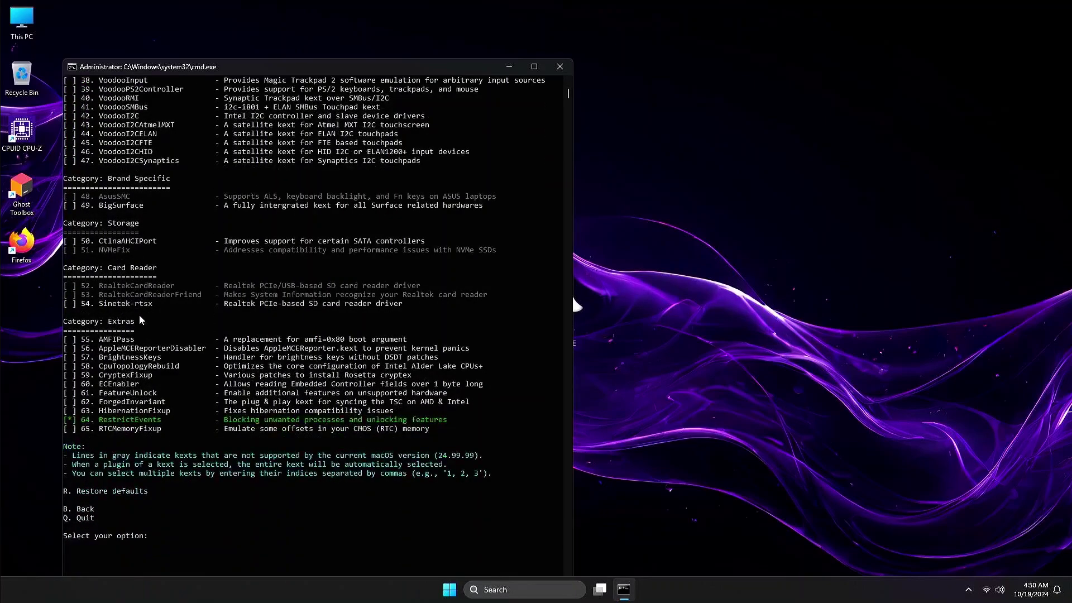
{"action": "scroll", "coordinate": [138, 320], "scroll_direction": "down", "scroll_amount": 4}
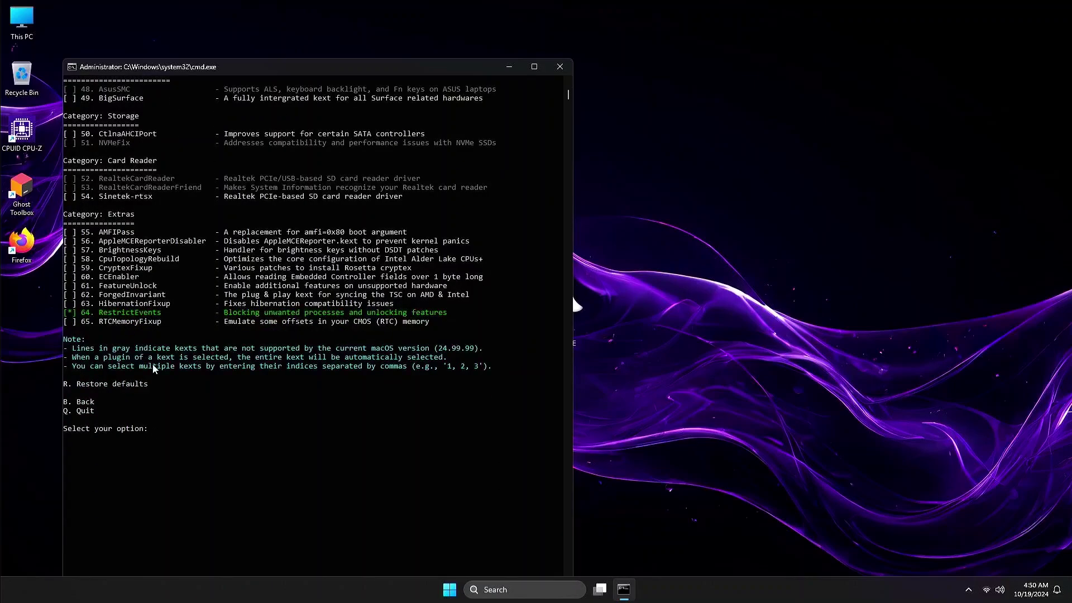
{"action": "type", "text": "b"}
{"action": "key", "text": "Return"}
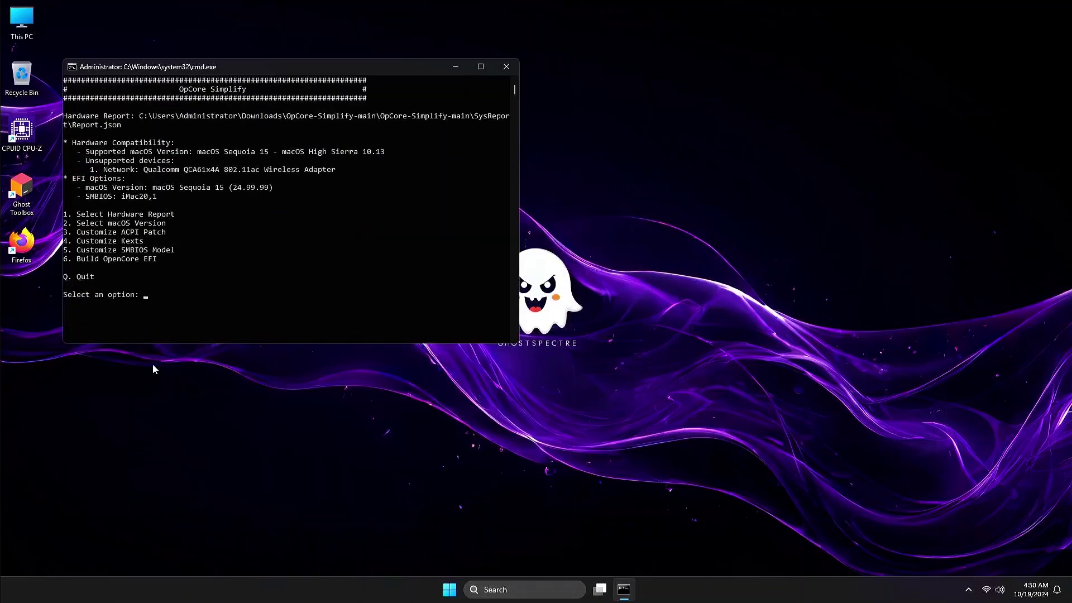
Open option 5, Customize SMBIOS Model, and scroll through the Mac models with iMac20,1 marked.
{"action": "type", "text": "5"}
{"action": "key", "text": "Return"}
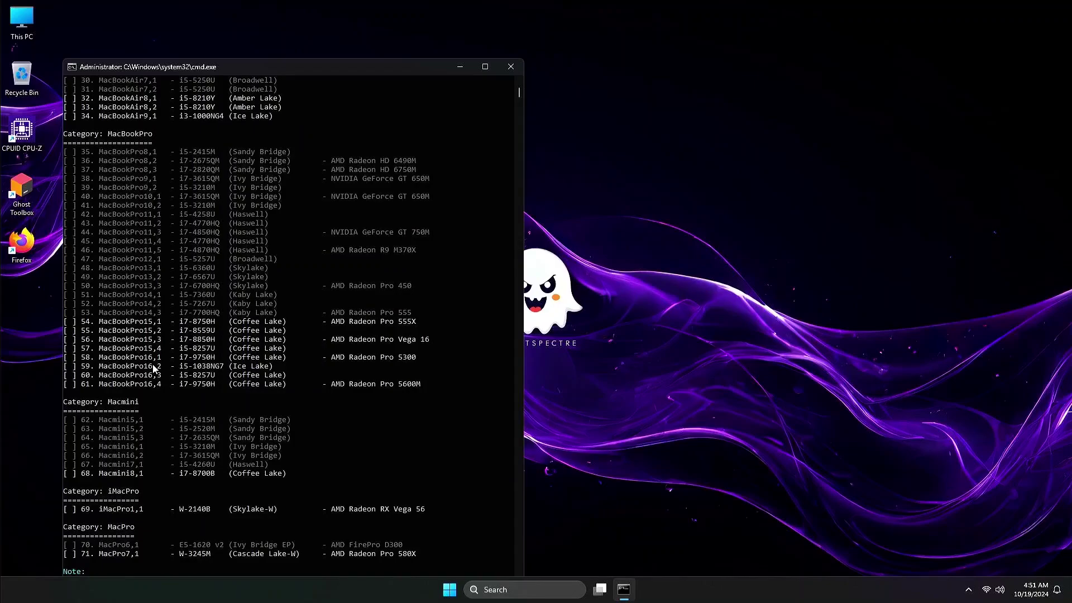
{"action": "scroll", "coordinate": [126, 441], "scroll_direction": "down", "scroll_amount": 4}
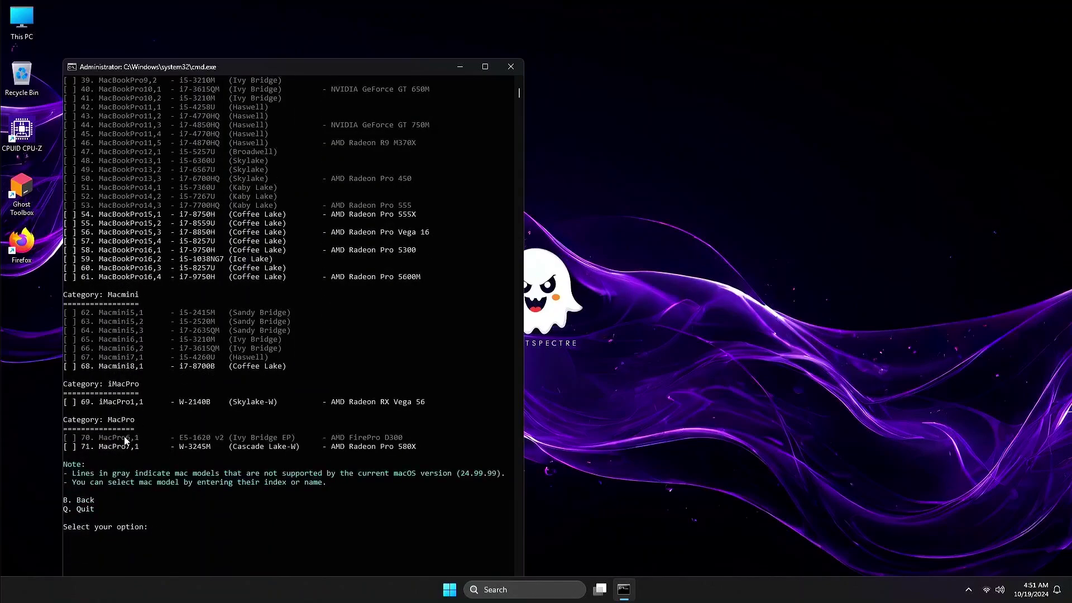
{"action": "scroll", "coordinate": [125, 441], "scroll_direction": "up", "scroll_amount": 16}
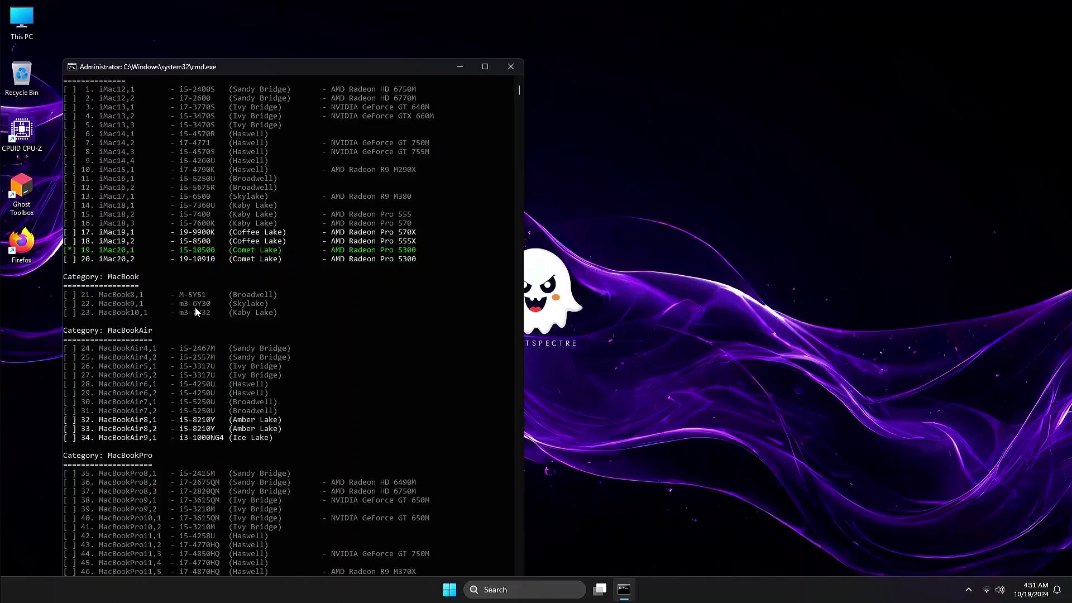
{"action": "scroll", "coordinate": [196, 308], "scroll_direction": "up", "scroll_amount": 3}
{"action": "scroll", "coordinate": [195, 307], "scroll_direction": "down", "scroll_amount": 6}
{"action": "scroll", "coordinate": [196, 311], "scroll_direction": "down", "scroll_amount": 6}
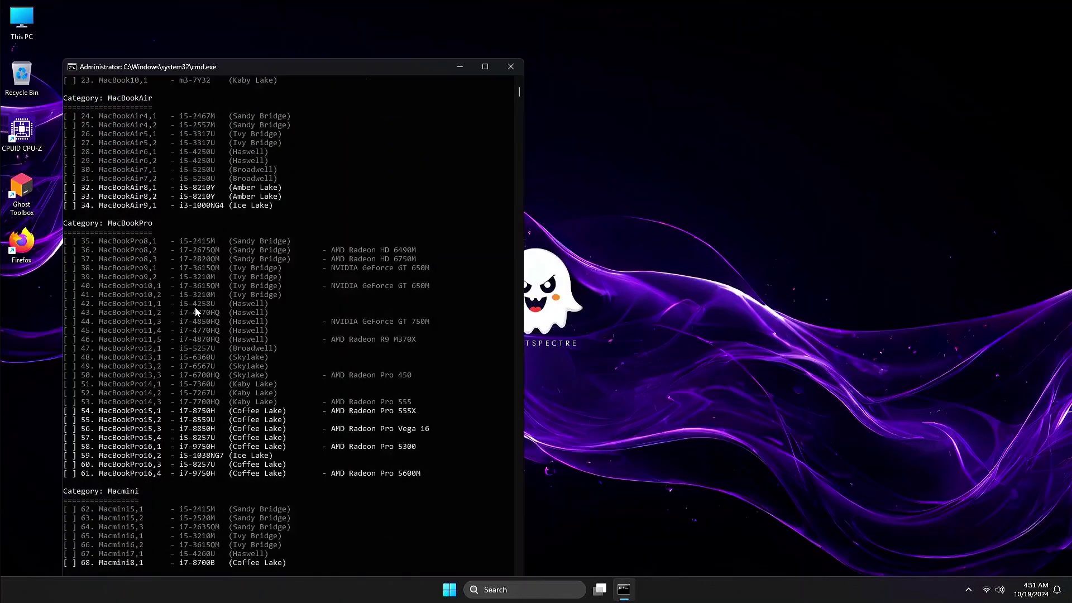
Return to the main menu and start option 6, Build OpenCore EFI.
{"action": "key", "text": "Return"}
{"action": "type", "text": "6"}
{"action": "key", "text": "Return"}
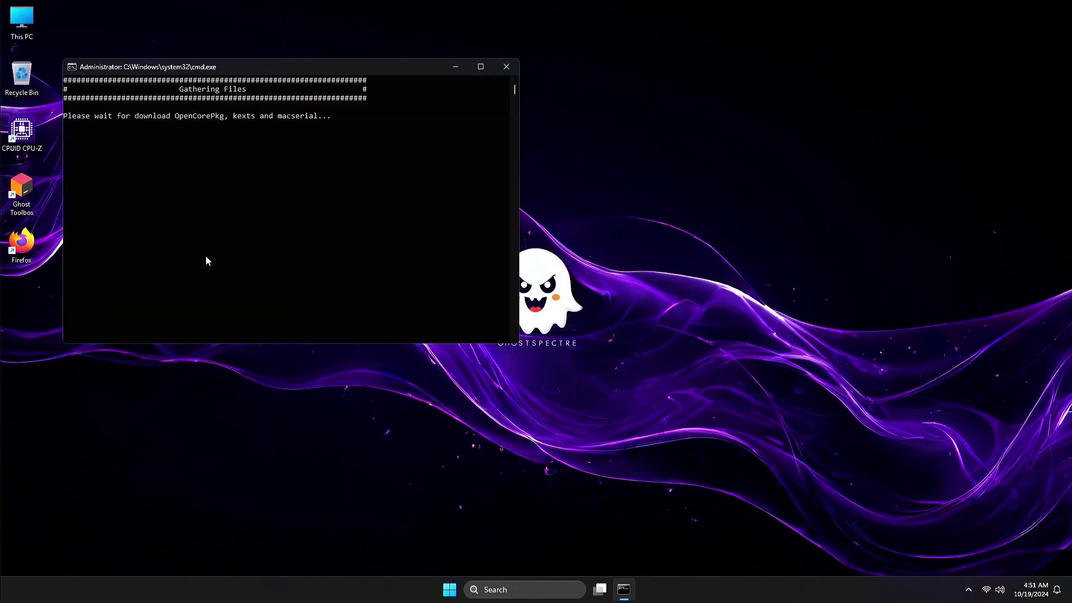